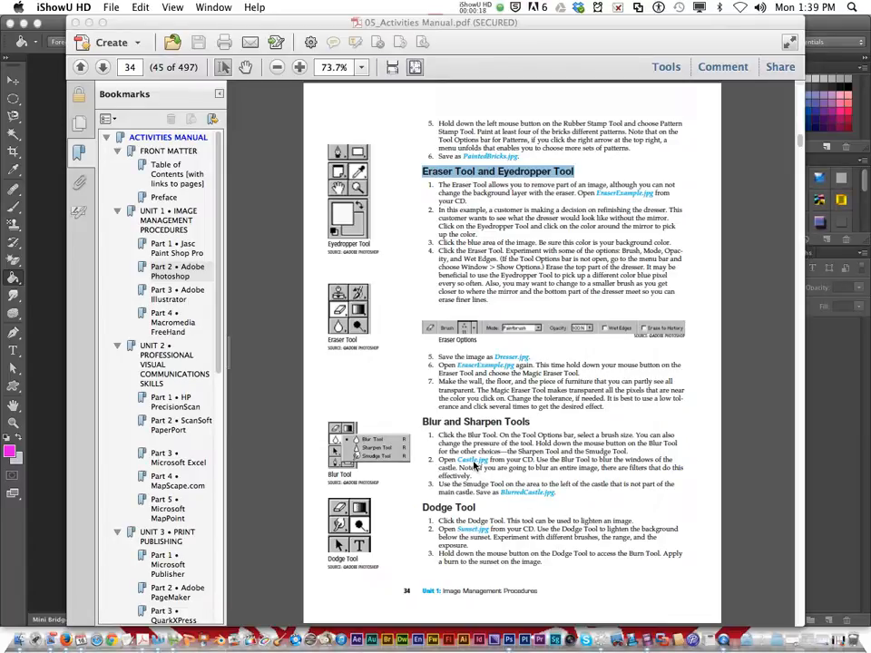
Step: Switch to Photoshop and open Castle.jpg from the Un1Pt2_Photoshop folder
{"action": "left_click", "coordinate": [50, 366]}
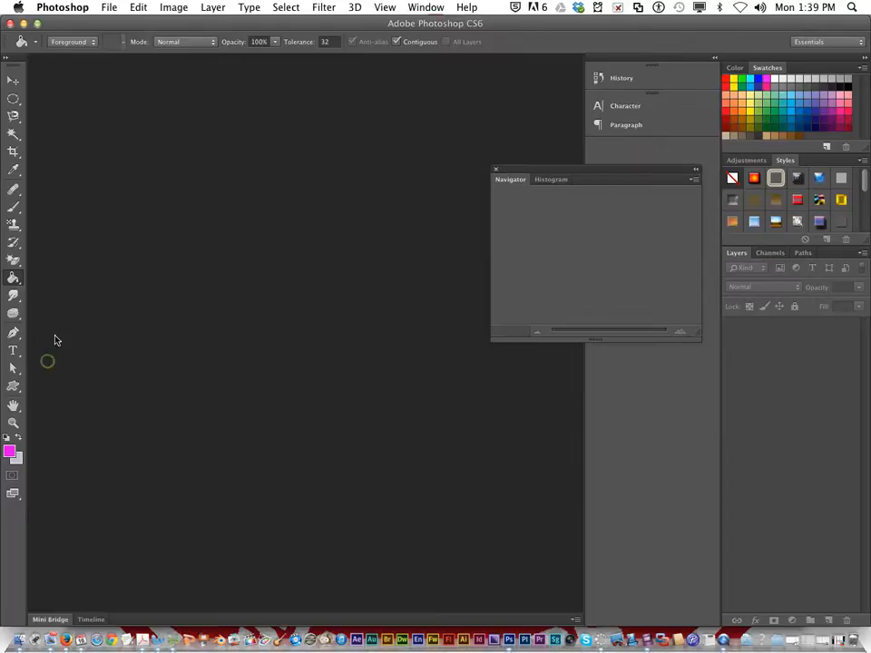
{"action": "left_click", "coordinate": [108, 7]}
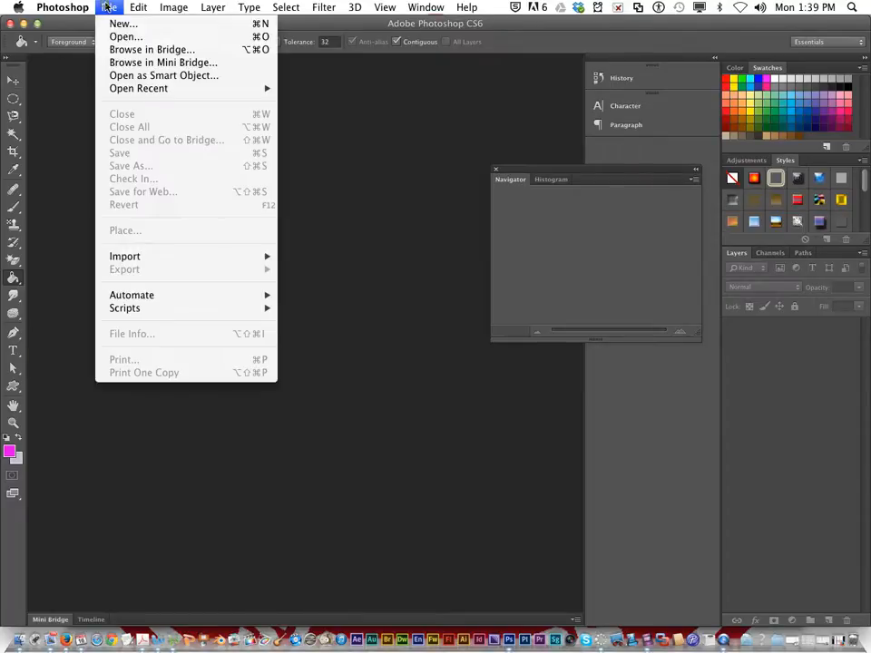
{"action": "left_click", "coordinate": [123, 34]}
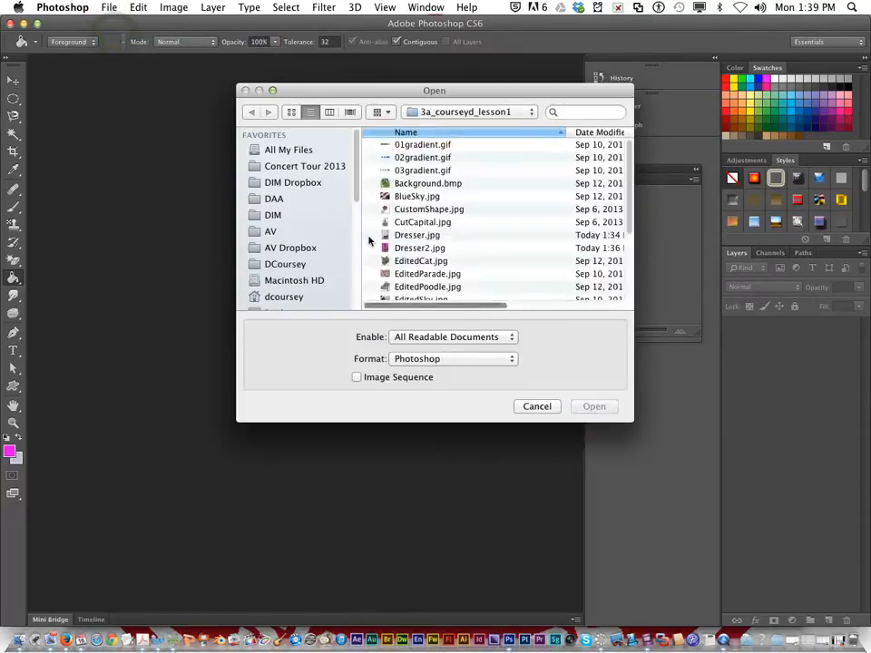
{"action": "left_click", "coordinate": [426, 114]}
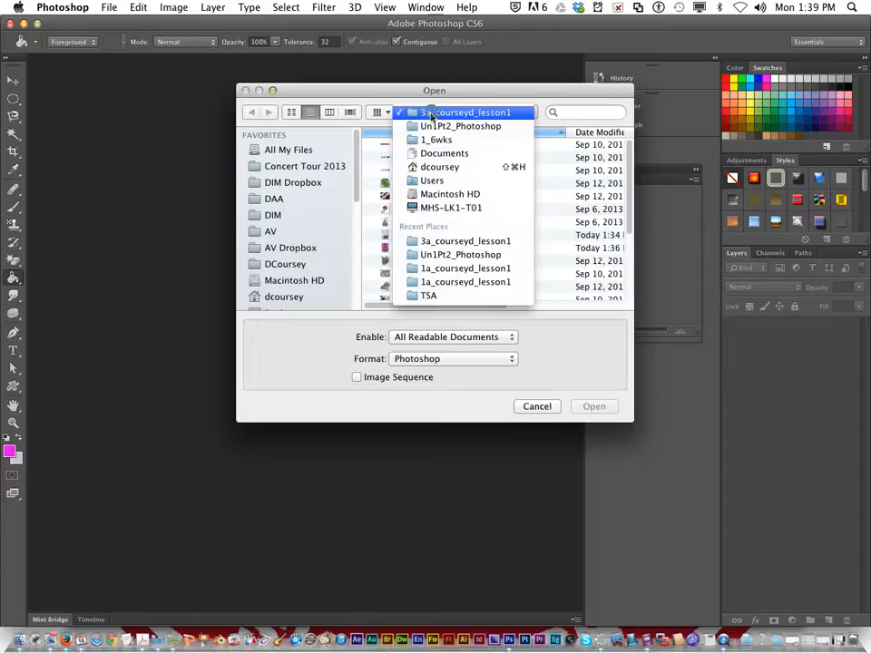
{"action": "left_click", "coordinate": [461, 256]}
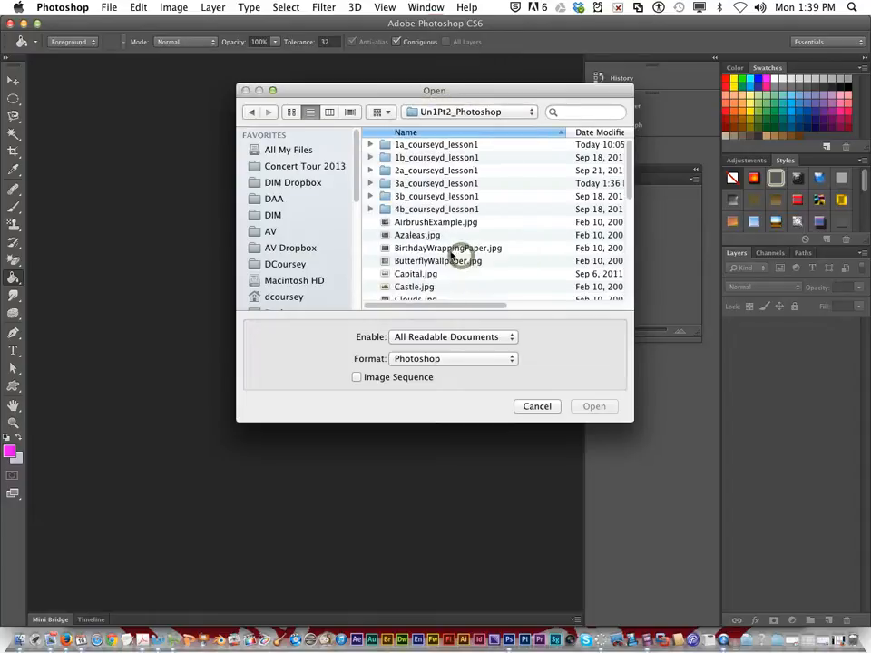
{"action": "scroll", "coordinate": [422, 218], "scroll_direction": "down", "scroll_amount": 3}
{"action": "left_click", "coordinate": [413, 192]}
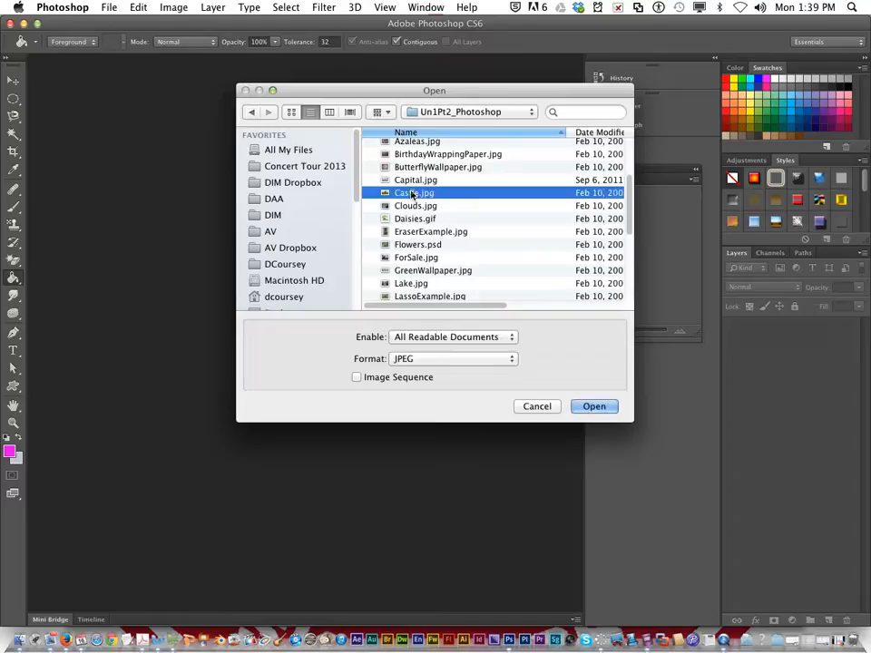
{"action": "left_click", "coordinate": [589, 407]}
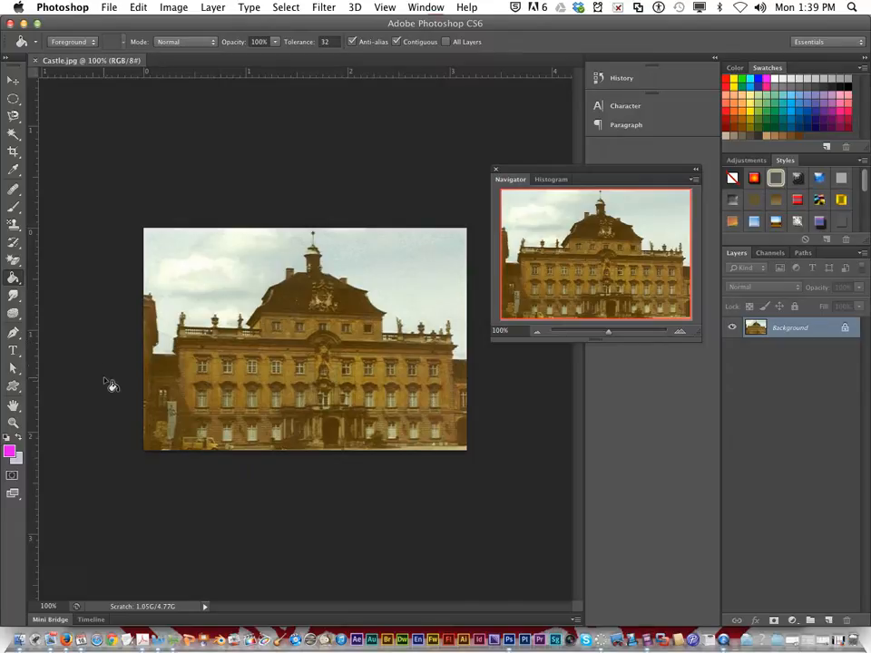
Step: Activate the Blur Tool for softening parts of the castle photo
{"action": "key", "text": "r"}
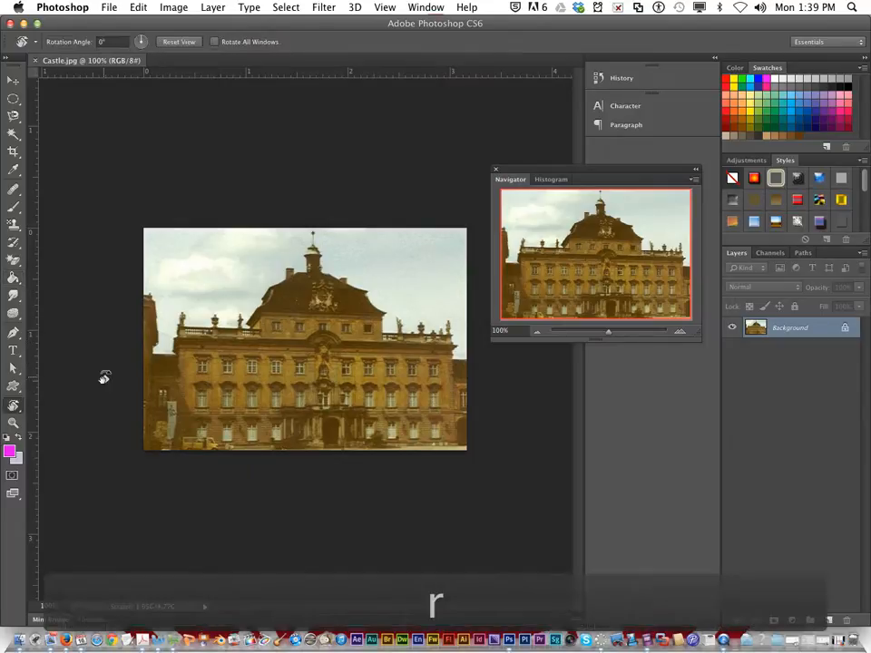
{"action": "left_click", "coordinate": [16, 411]}
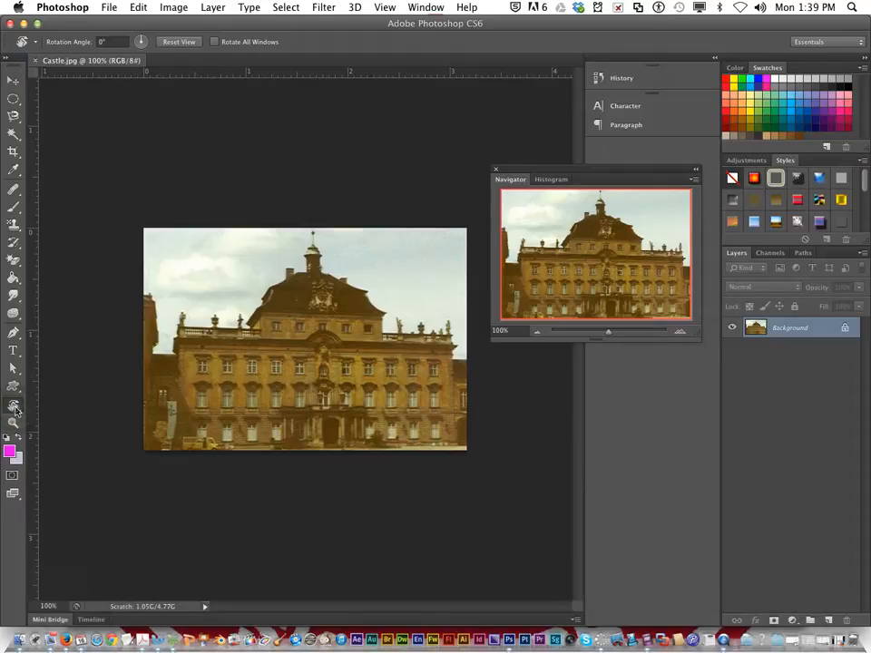
{"action": "left_click", "coordinate": [13, 296]}
{"action": "left_click", "coordinate": [36, 289]}
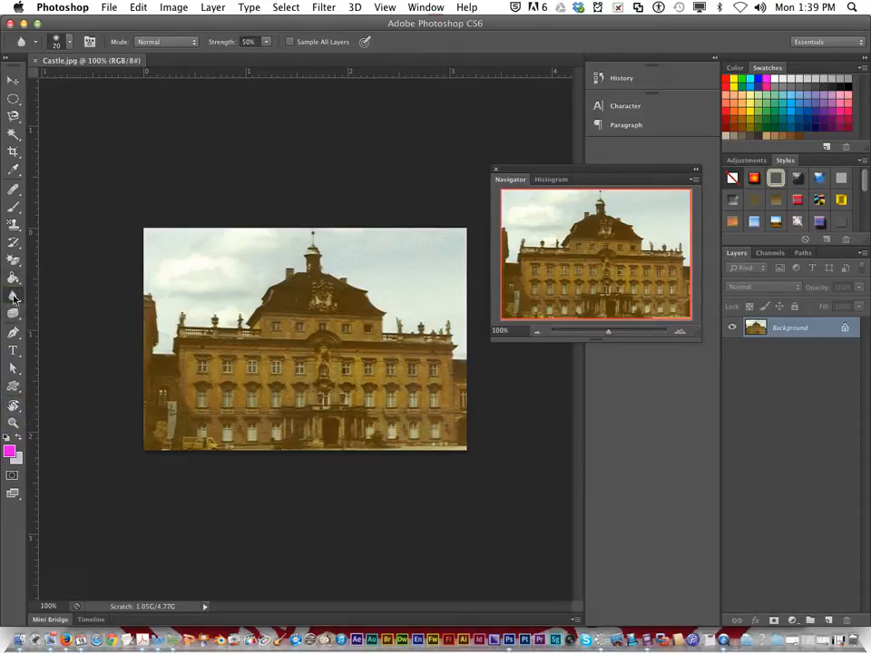
{"action": "left_click", "coordinate": [12, 297]}
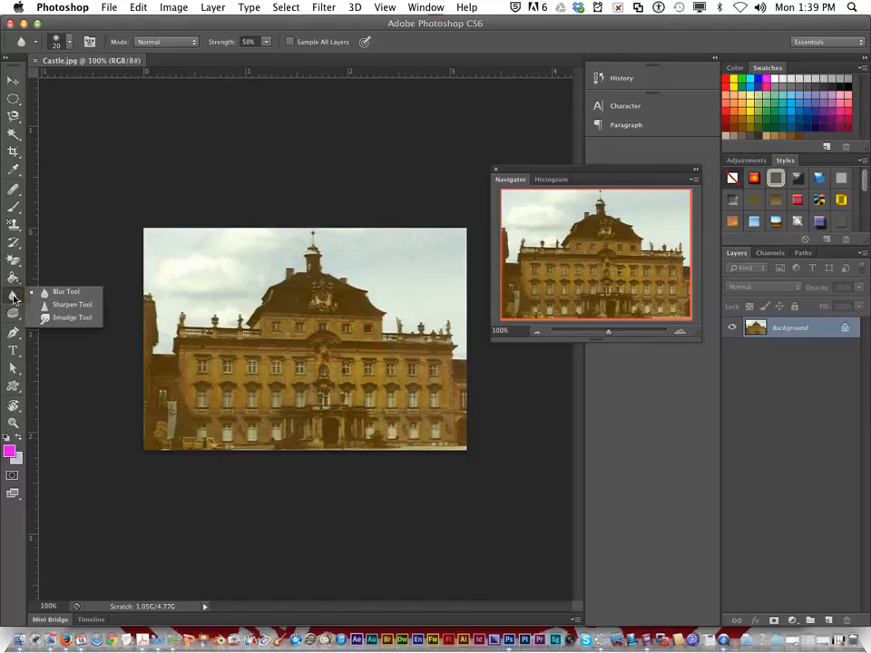
{"action": "left_click", "coordinate": [12, 296]}
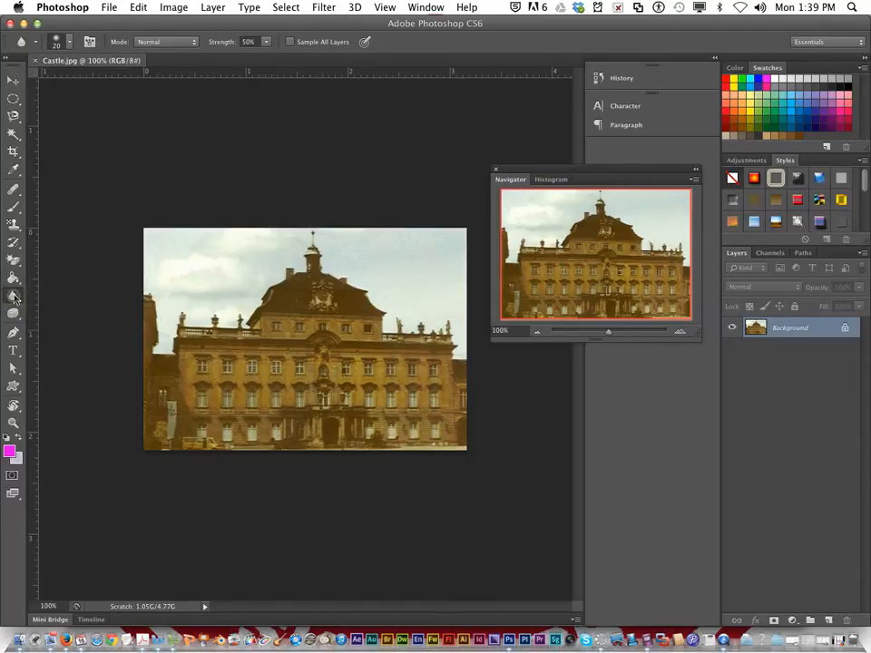
{"action": "left_click", "coordinate": [10, 281]}
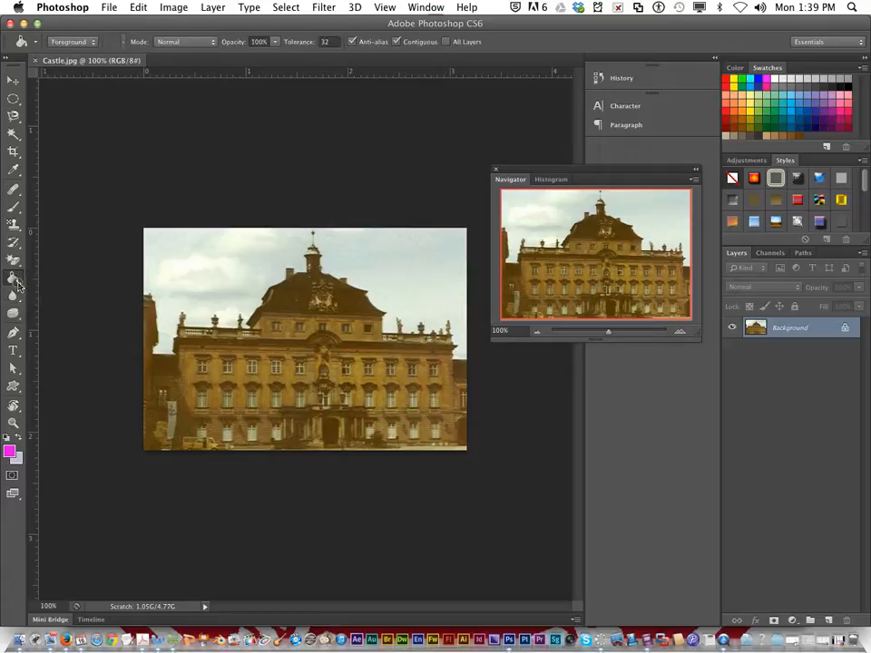
{"action": "left_click", "coordinate": [55, 275]}
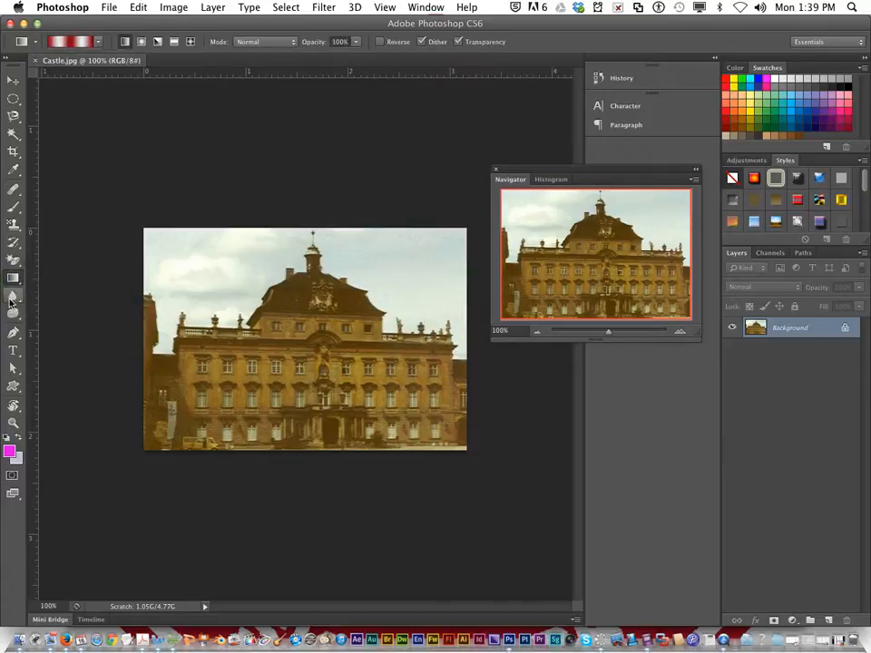
{"action": "left_click", "coordinate": [12, 300]}
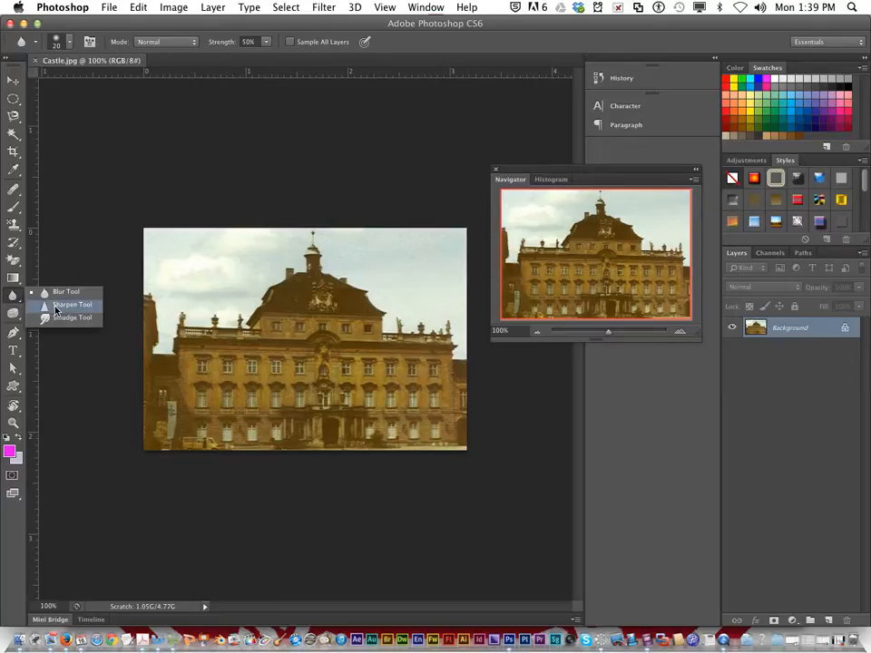
{"action": "left_click", "coordinate": [20, 301]}
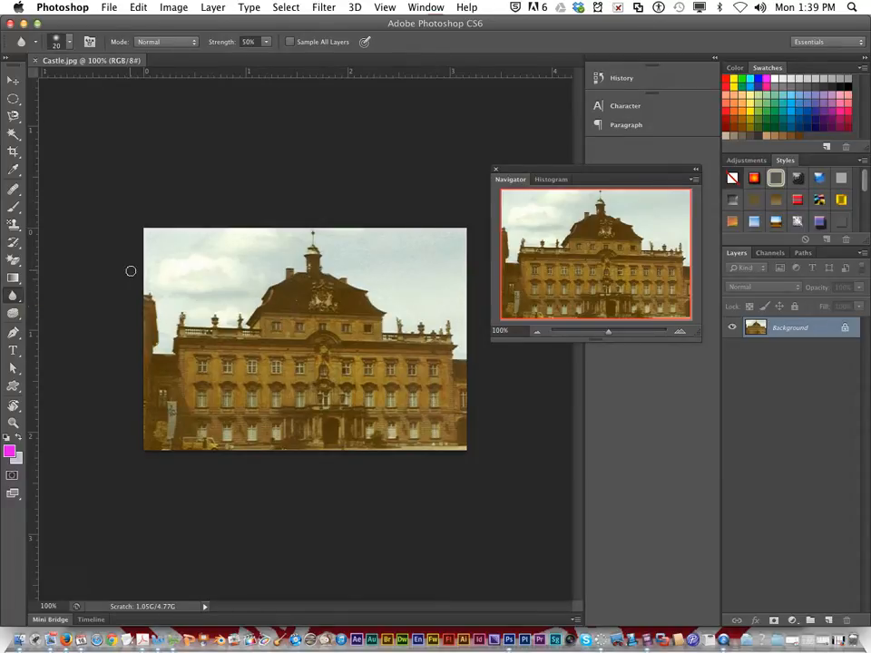
Step: Set the Blur Tool's strength to 72% and keep its blending mode at Normal
{"action": "left_click", "coordinate": [267, 45]}
{"action": "left_click_drag", "start_coordinate": [272, 58], "coordinate": [284, 59]}
{"action": "left_click", "coordinate": [243, 32]}
{"action": "left_click", "coordinate": [173, 42]}
{"action": "left_click", "coordinate": [182, 35]}
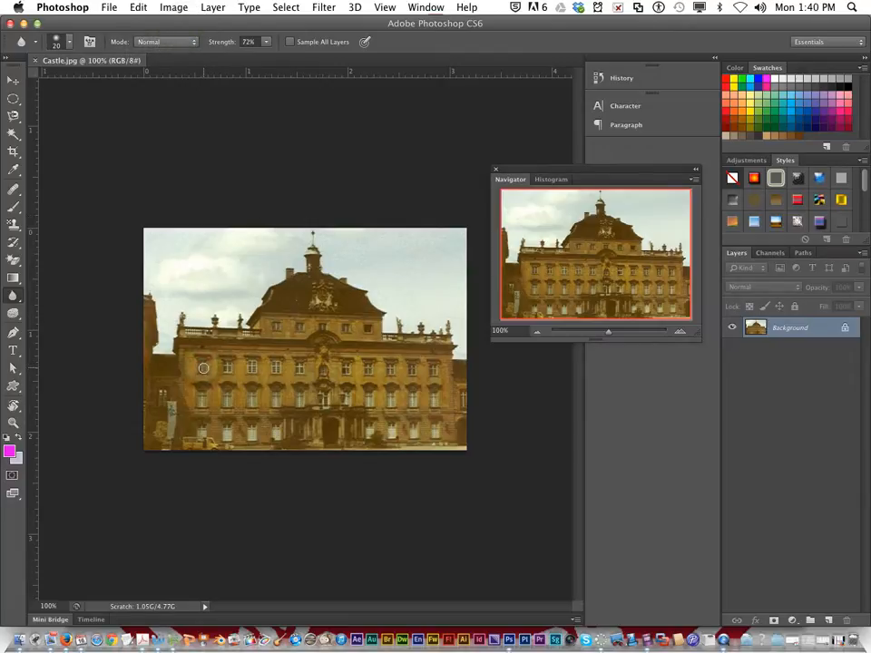
Step: Blur the windows across the castle's facade, including a closer pass over the middle-row windows on its left half
{"action": "mouse_move", "coordinate": [201, 366]}
{"action": "left_mouse_down"}
{"action": "mouse_move", "coordinate": [245, 370]}
{"action": "mouse_move", "coordinate": [224, 363]}
{"action": "mouse_move", "coordinate": [230, 372]}
{"action": "mouse_move", "coordinate": [254, 368]}
{"action": "mouse_move", "coordinate": [251, 360]}
{"action": "mouse_move", "coordinate": [253, 371]}
{"action": "mouse_move", "coordinate": [418, 366]}
{"action": "mouse_move", "coordinate": [434, 380]}
{"action": "mouse_move", "coordinate": [435, 406]}
{"action": "mouse_move", "coordinate": [427, 393]}
{"action": "mouse_move", "coordinate": [401, 402]}
{"action": "mouse_move", "coordinate": [201, 399]}
{"action": "mouse_move", "coordinate": [212, 438]}
{"action": "mouse_move", "coordinate": [286, 434]}
{"action": "left_mouse_up"}
{"action": "left_click_drag", "start_coordinate": [436, 430], "coordinate": [371, 431]}
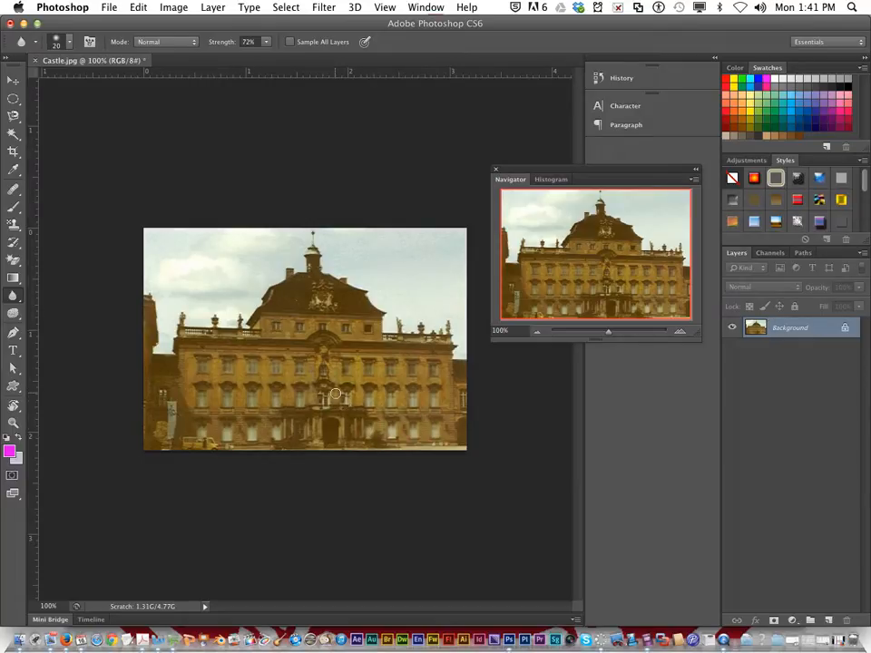
{"action": "left_click", "coordinate": [680, 331]}
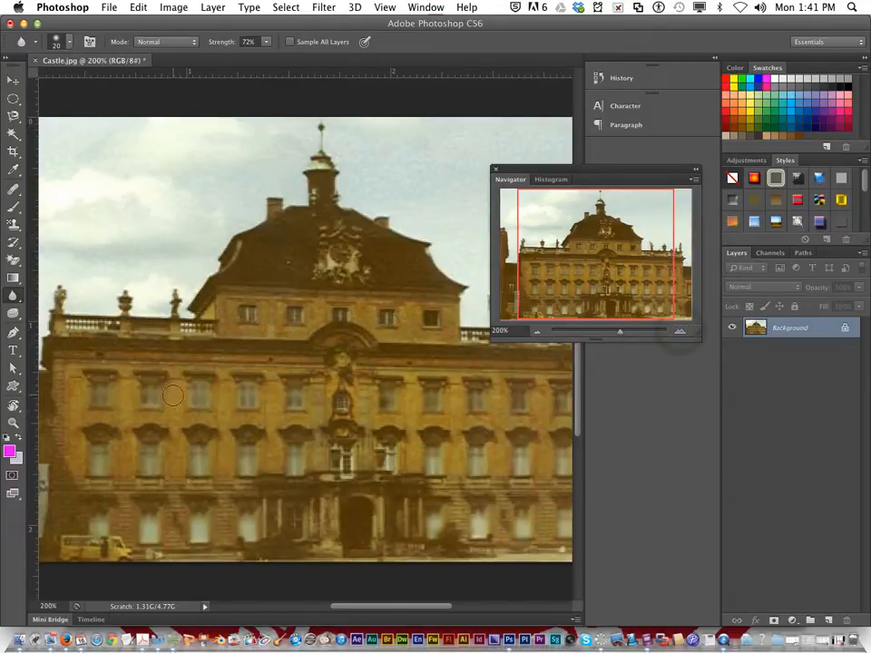
{"action": "mouse_move", "coordinate": [198, 458]}
{"action": "left_mouse_down"}
{"action": "mouse_move", "coordinate": [111, 454]}
{"action": "mouse_move", "coordinate": [121, 452]}
{"action": "mouse_move", "coordinate": [98, 461]}
{"action": "mouse_move", "coordinate": [110, 448]}
{"action": "mouse_move", "coordinate": [107, 456]}
{"action": "left_mouse_up"}
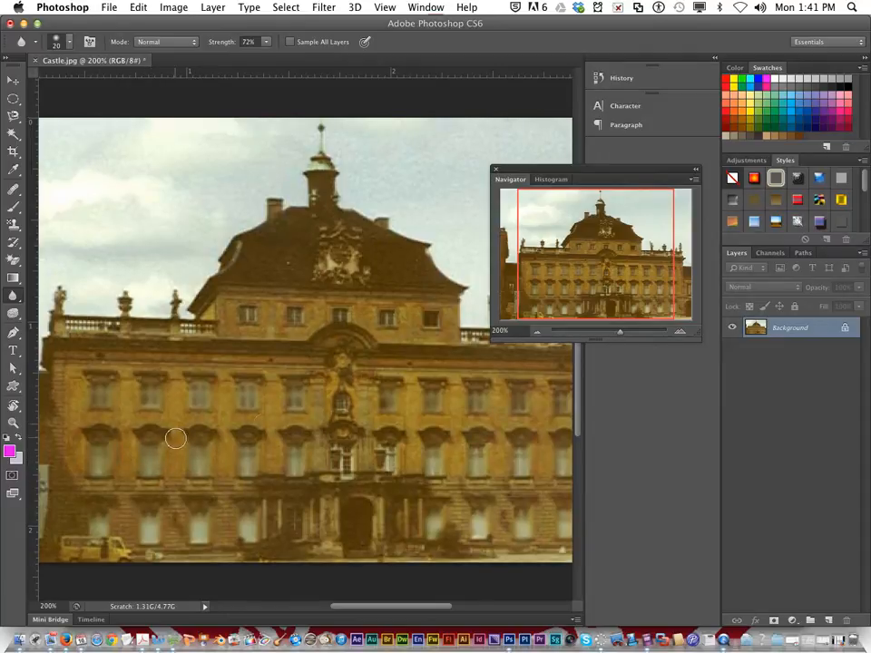
{"action": "left_click", "coordinate": [539, 335]}
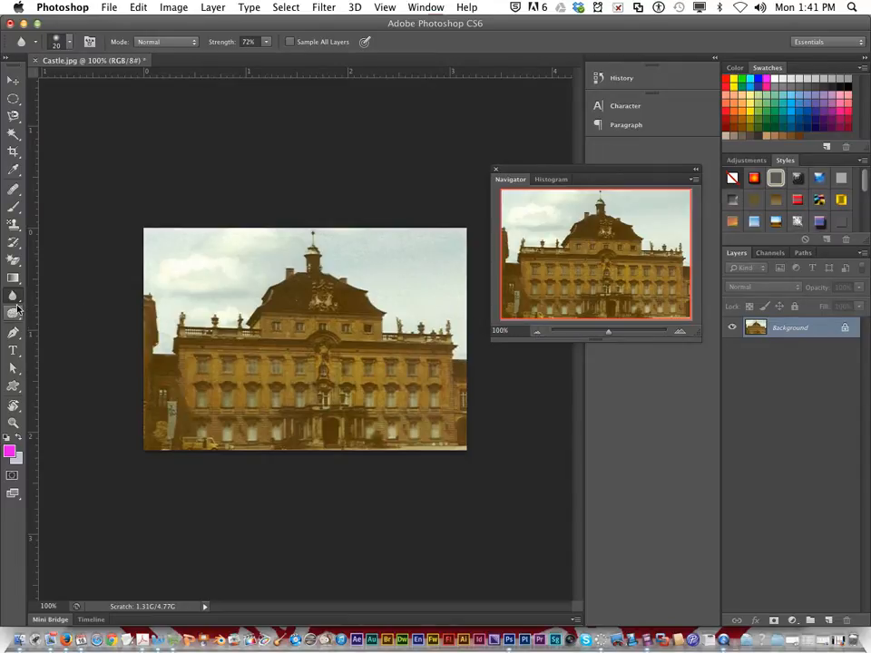
Step: Smudge the sky down over the area left of the main castle with the Smudge Tool until the neighbouring building is covered
{"action": "left_click", "coordinate": [14, 298]}
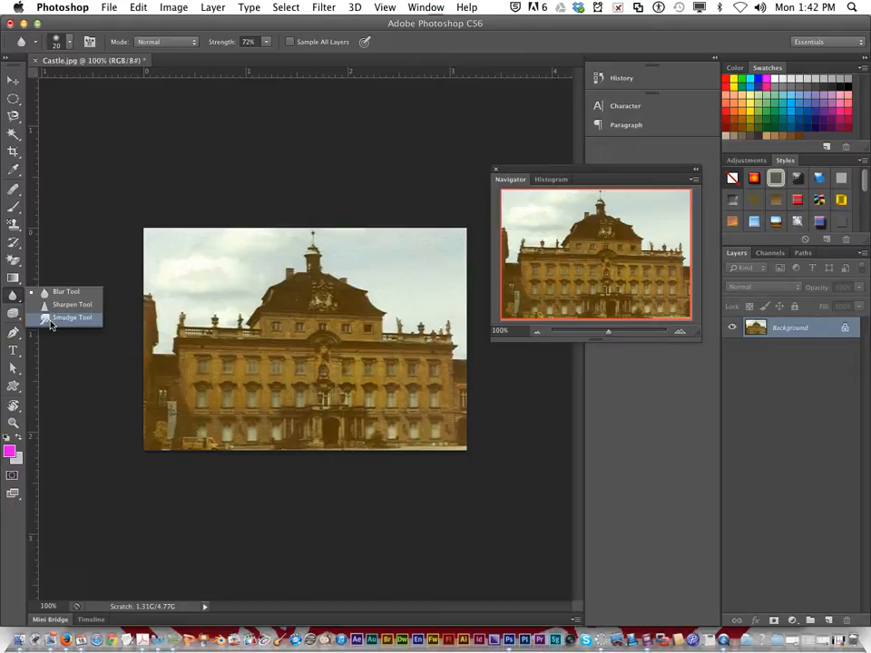
{"action": "left_click", "coordinate": [54, 317]}
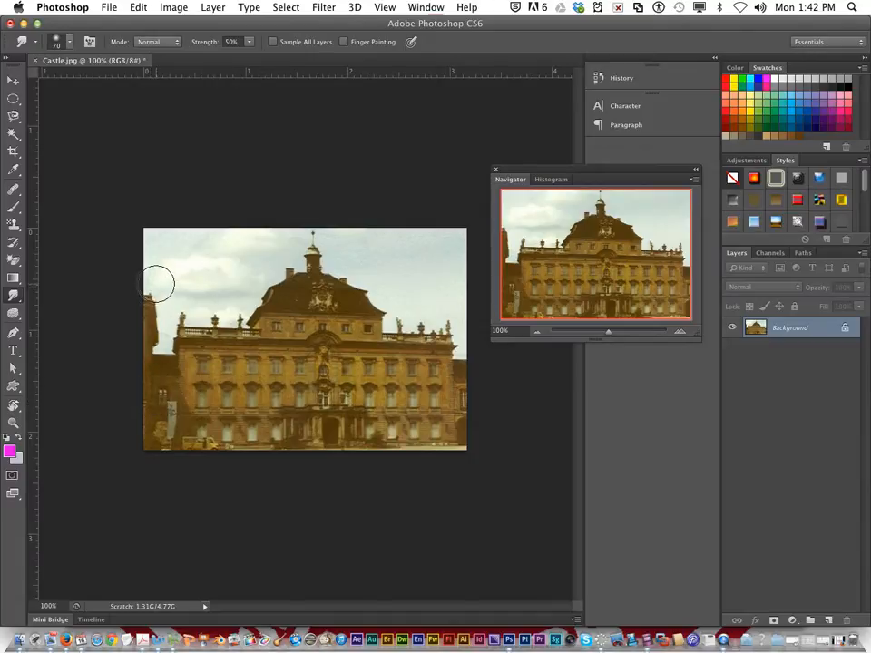
{"action": "mouse_move", "coordinate": [161, 274]}
{"action": "left_mouse_down"}
{"action": "mouse_move", "coordinate": [145, 346]}
{"action": "mouse_move", "coordinate": [146, 388]}
{"action": "left_mouse_up"}
{"action": "left_click_drag", "start_coordinate": [150, 318], "coordinate": [145, 387]}
{"action": "left_click_drag", "start_coordinate": [148, 360], "coordinate": [149, 404]}
{"action": "left_click_drag", "start_coordinate": [154, 315], "coordinate": [153, 399]}
{"action": "left_click_drag", "start_coordinate": [146, 346], "coordinate": [148, 410]}
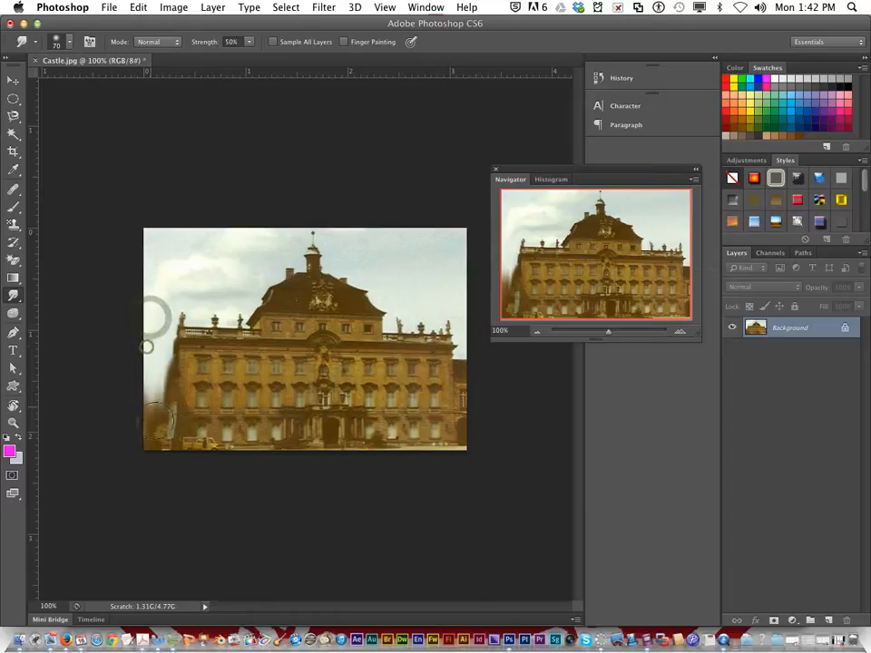
{"action": "left_click_drag", "start_coordinate": [157, 313], "coordinate": [161, 404]}
{"action": "left_click_drag", "start_coordinate": [147, 347], "coordinate": [142, 377]}
{"action": "left_click_drag", "start_coordinate": [148, 425], "coordinate": [150, 452]}
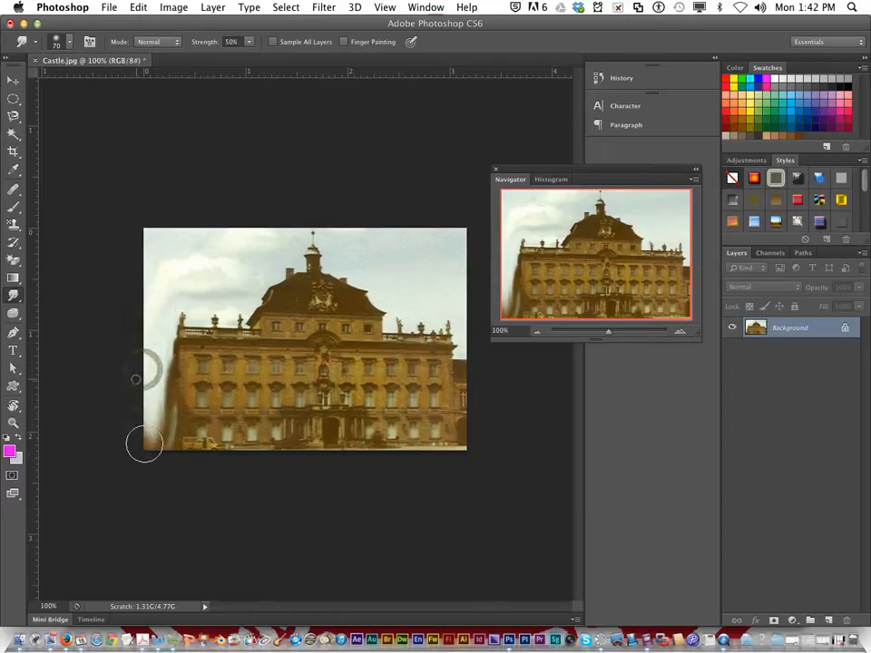
{"action": "left_click_drag", "start_coordinate": [135, 379], "coordinate": [132, 399]}
{"action": "left_click_drag", "start_coordinate": [155, 446], "coordinate": [156, 463]}
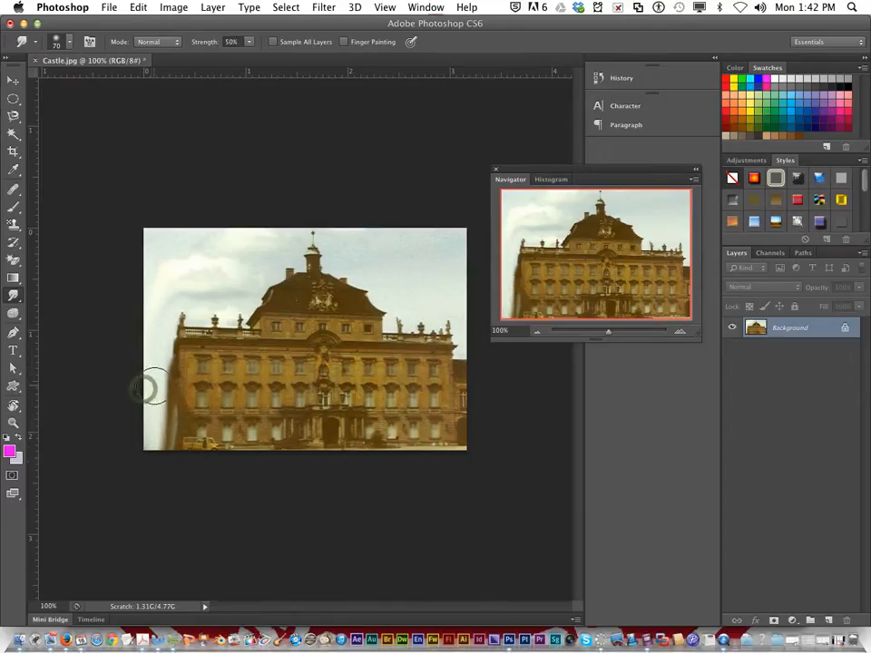
{"action": "mouse_move", "coordinate": [156, 371]}
{"action": "left_mouse_down"}
{"action": "mouse_move", "coordinate": [158, 432]}
{"action": "mouse_move", "coordinate": [168, 454]}
{"action": "left_mouse_up"}
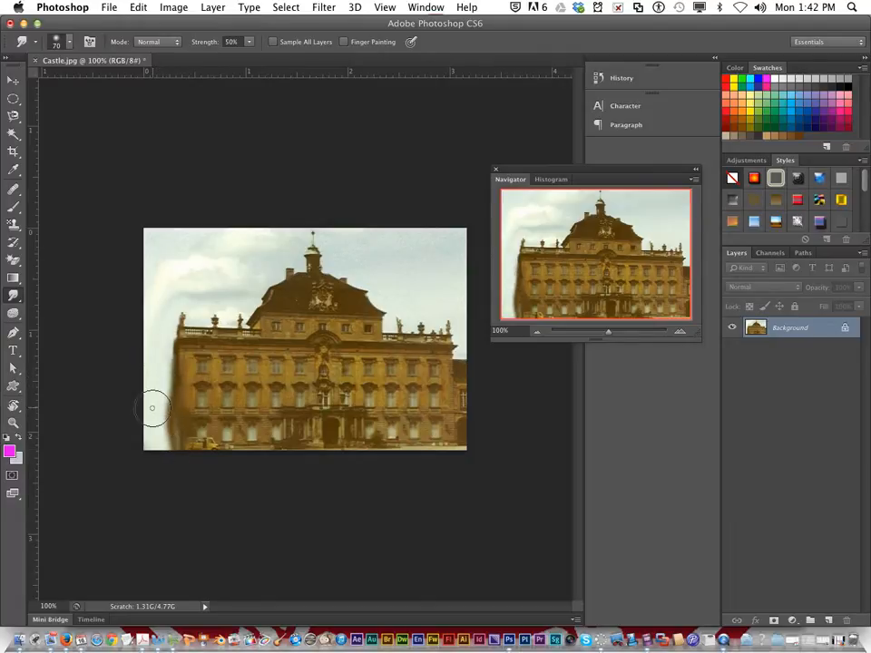
{"action": "mouse_move", "coordinate": [167, 409]}
{"action": "left_mouse_down"}
{"action": "mouse_move", "coordinate": [156, 409]}
{"action": "mouse_move", "coordinate": [165, 438]}
{"action": "left_mouse_up"}
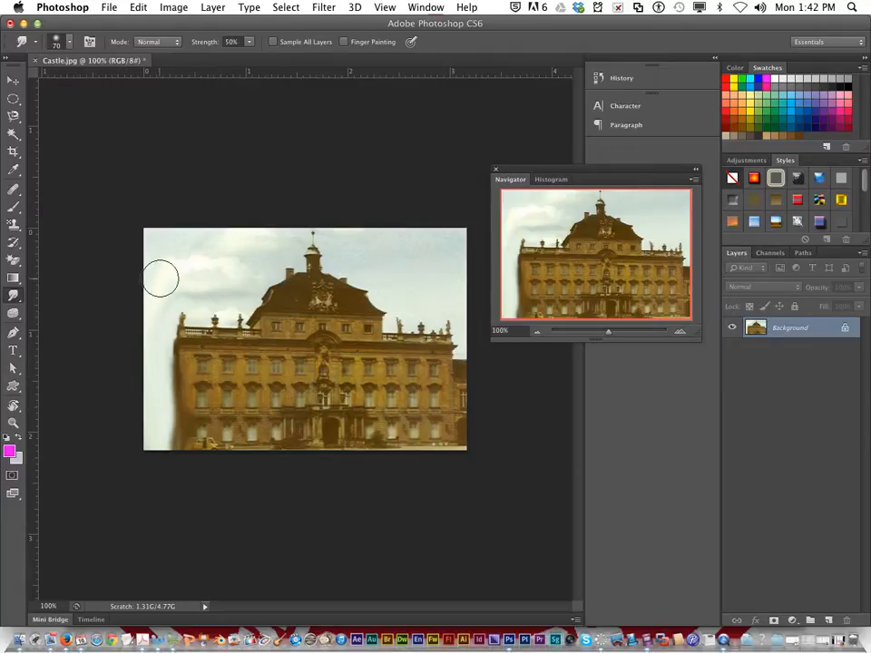
{"action": "left_click_drag", "start_coordinate": [163, 265], "coordinate": [128, 277]}
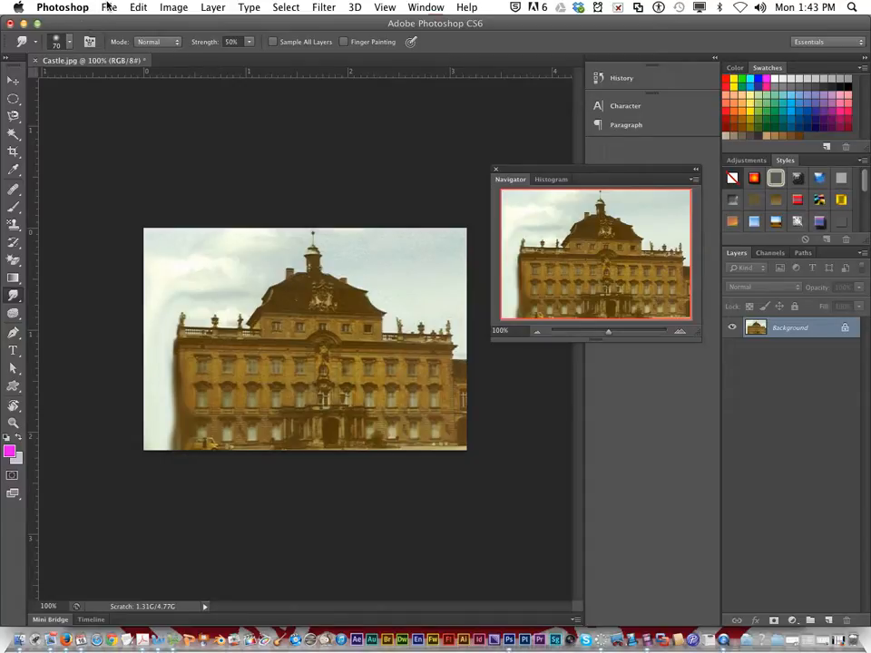
Step: Start saving the edited image as a new file in the 3a lesson1 folder
{"action": "left_click", "coordinate": [107, 8]}
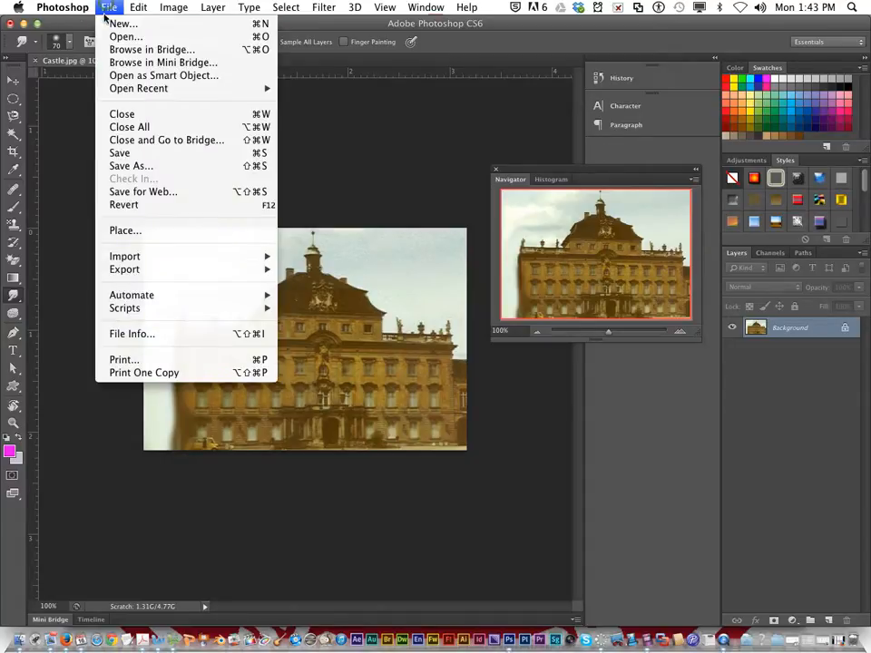
{"action": "left_click", "coordinate": [168, 163]}
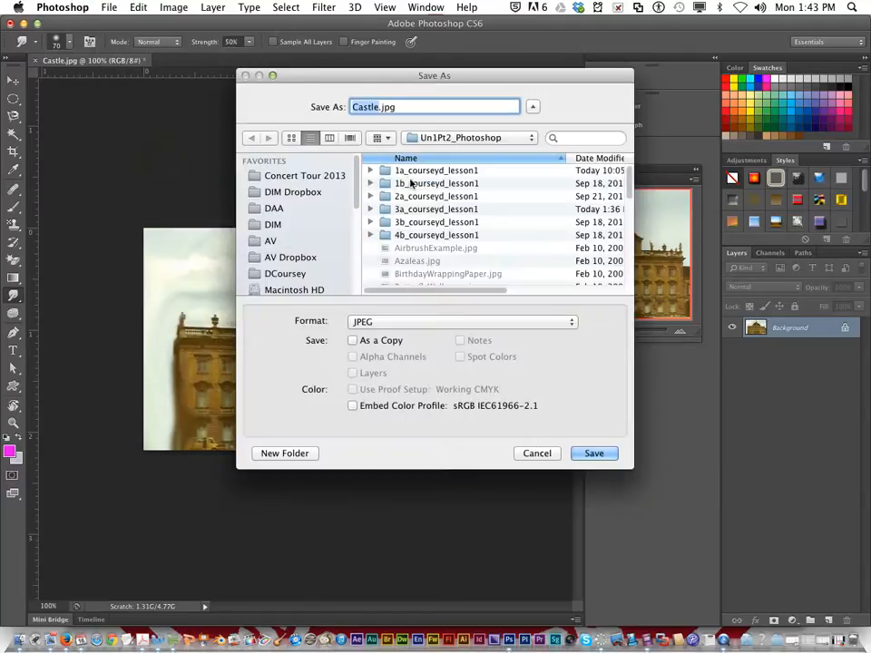
{"action": "double_click", "coordinate": [424, 211]}
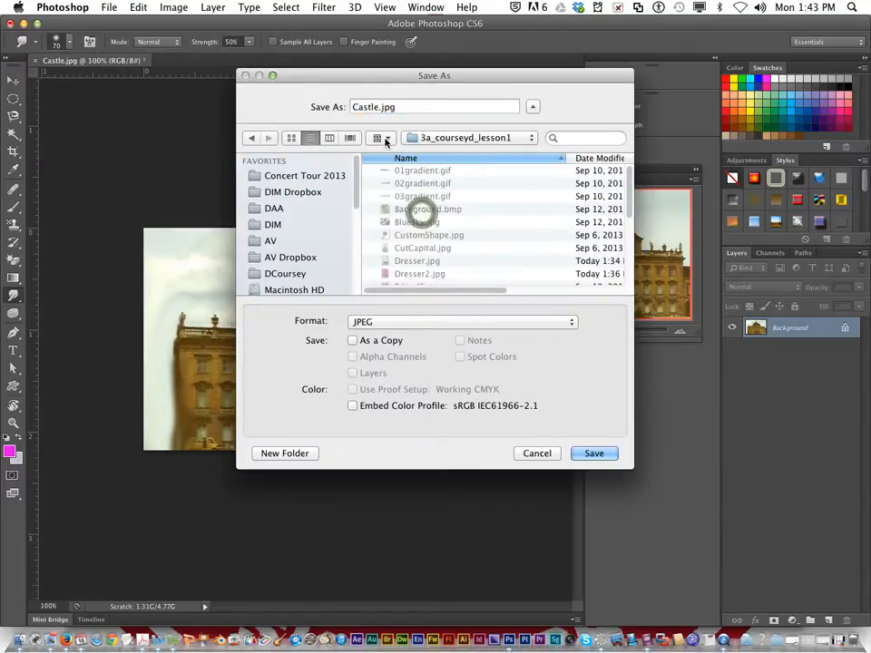
Step: Name the new file BlurredCastle.jpg, keeping the JPEG format
{"action": "left_click", "coordinate": [353, 106]}
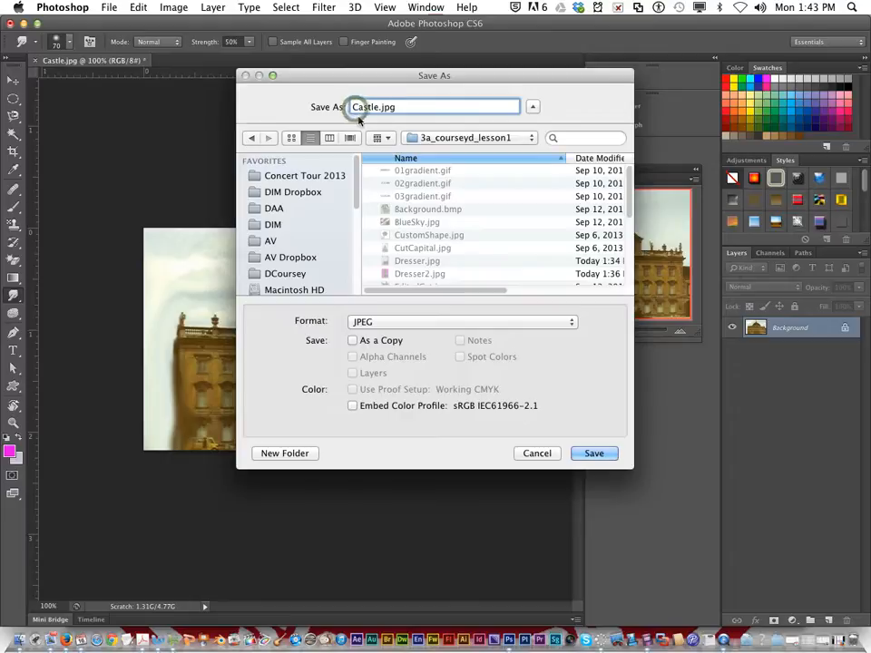
{"action": "type", "text": "Bluttr"}
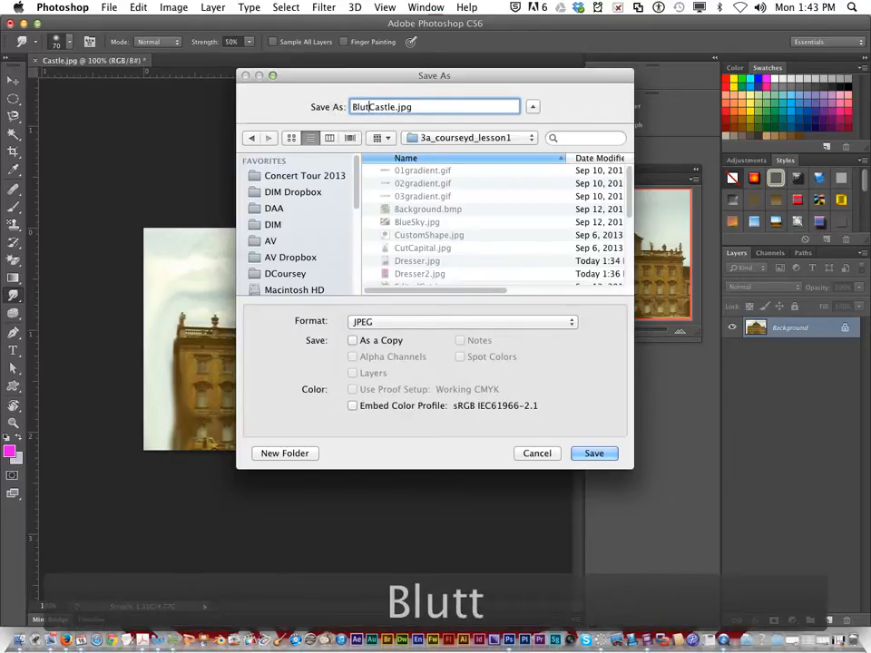
{"action": "type", "text": "f"}
{"action": "key", "text": "BackSpace"}
{"action": "key", "text": "BackSpace"}
{"action": "type", "text": "ed"}
{"action": "key", "text": "BackSpace"}
{"action": "key", "text": "BackSpace"}
{"action": "key", "text": "BackSpace"}
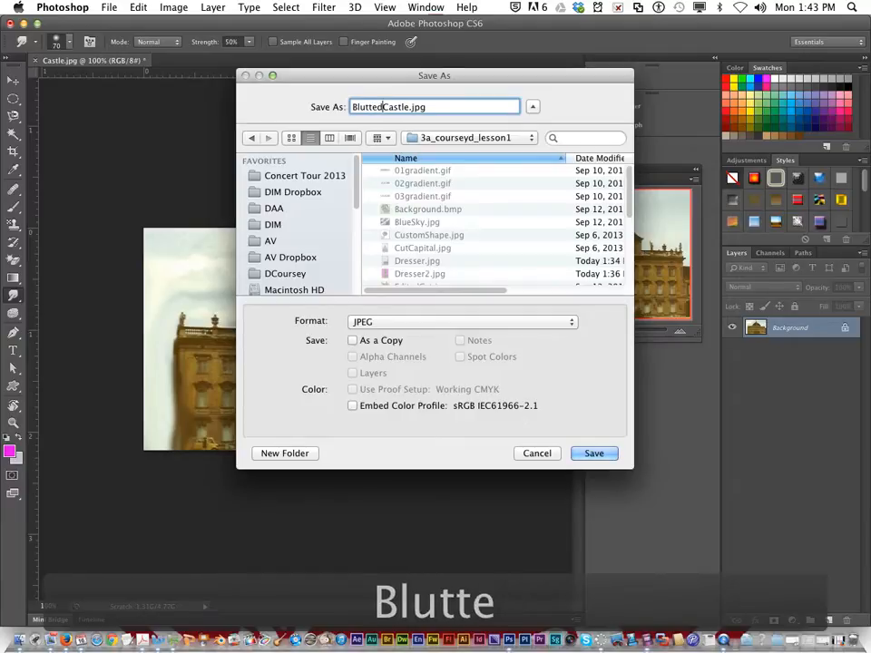
{"action": "key", "text": "BackSpace"}
{"action": "type", "text": "rred"}
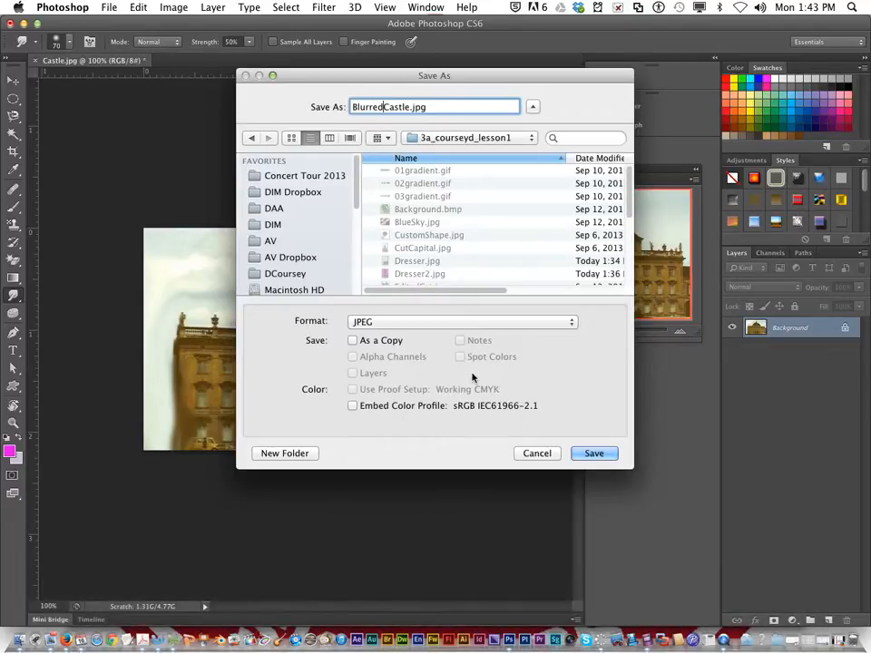
Step: Save the JPEG at Medium quality 5 with the Baseline ("Standard") format option and close the image
{"action": "left_click", "coordinate": [592, 454]}
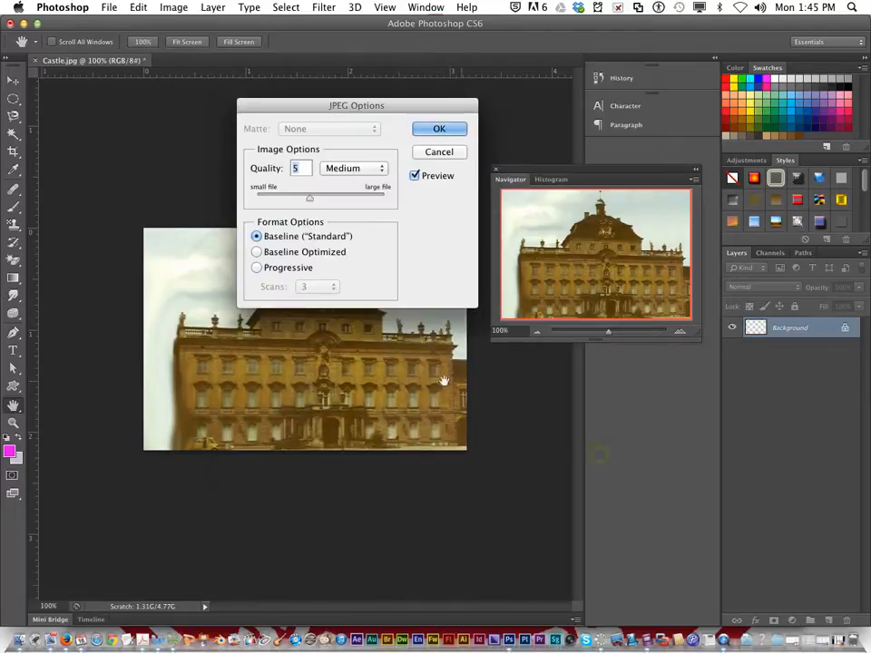
{"action": "left_click", "coordinate": [432, 133]}
{"action": "key", "text": "r"}
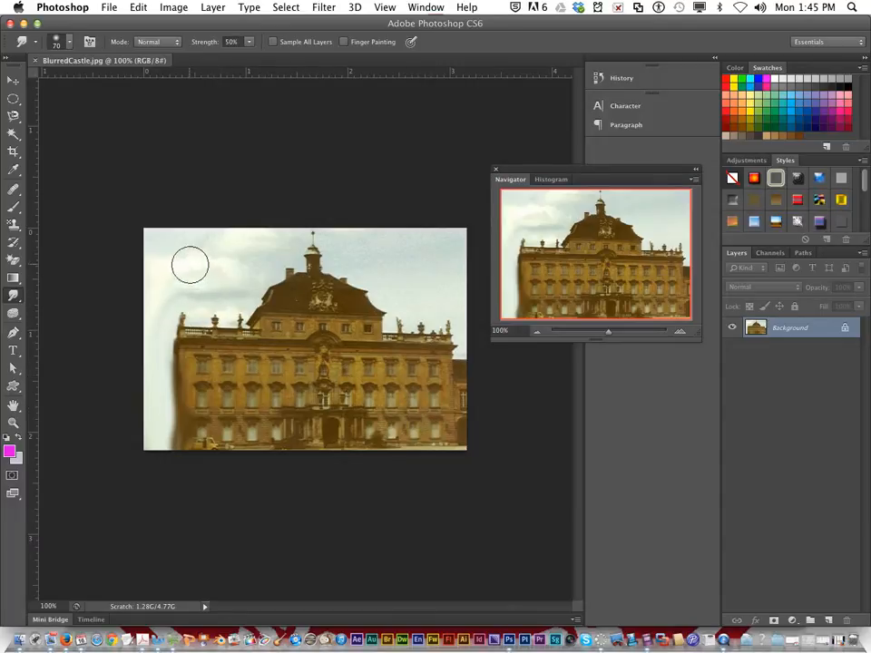
{"action": "left_click", "coordinate": [35, 61]}
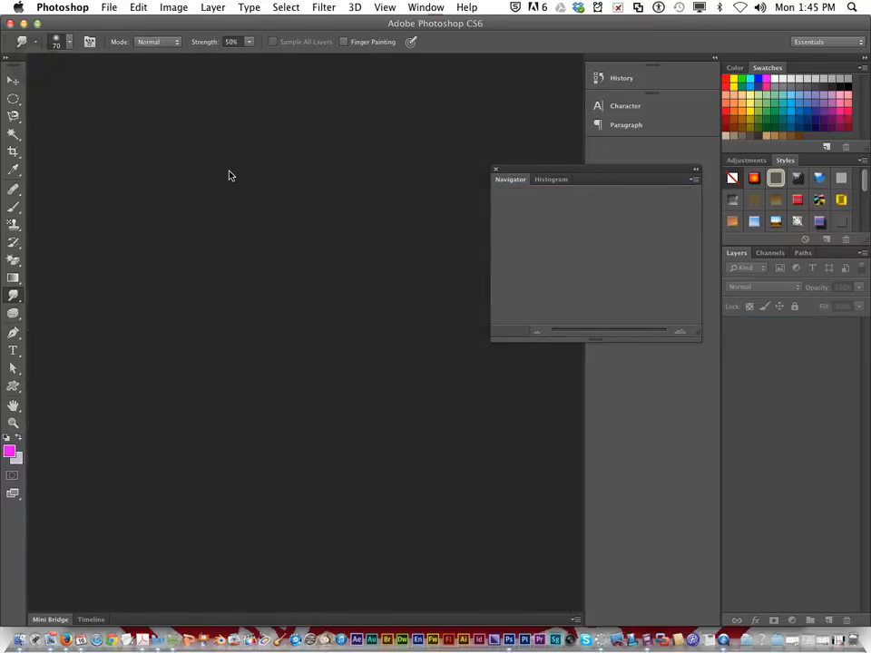